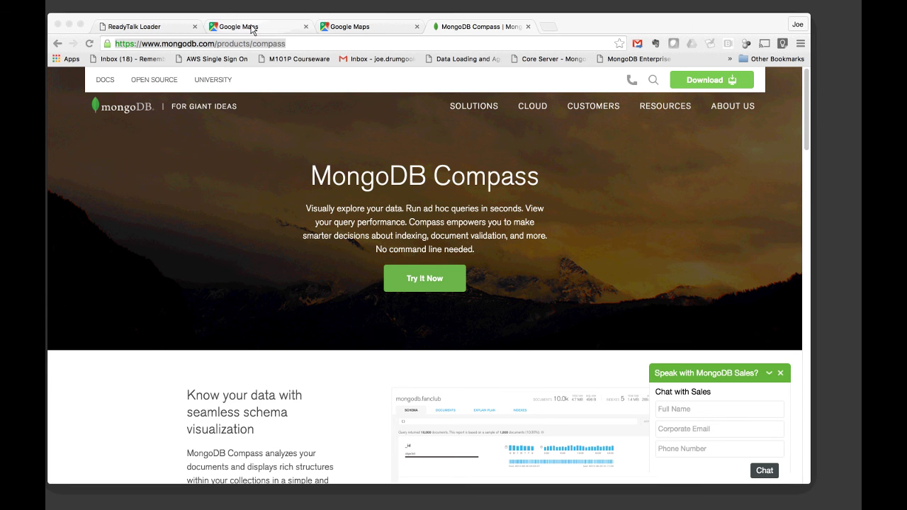
Search Google Maps for 'bedford' and select Bedford, NY, United States.
{"action": "left_click", "coordinate": [238, 26]}
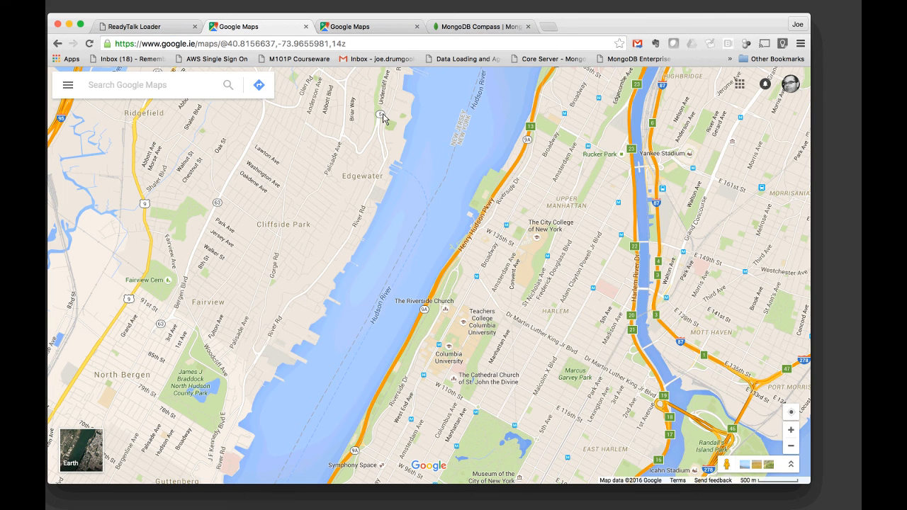
{"action": "type", "text": "beford"}
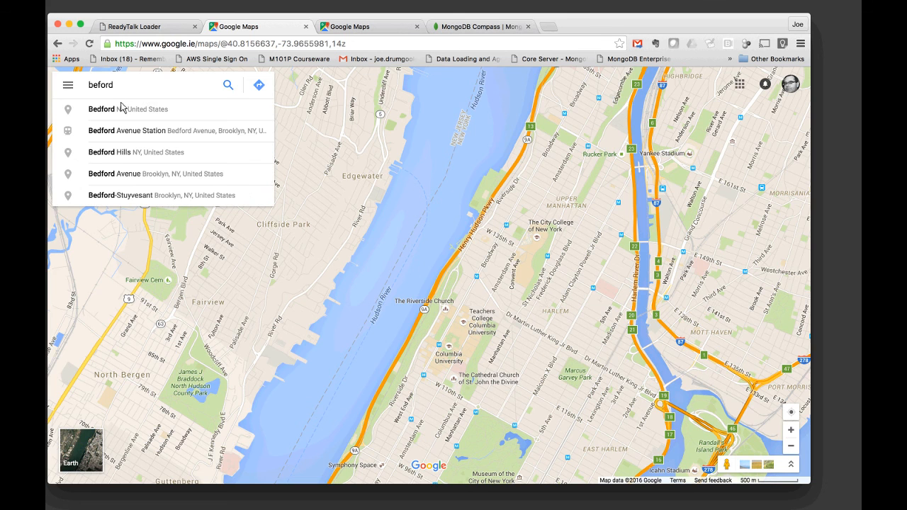
{"action": "left_click", "coordinate": [119, 109]}
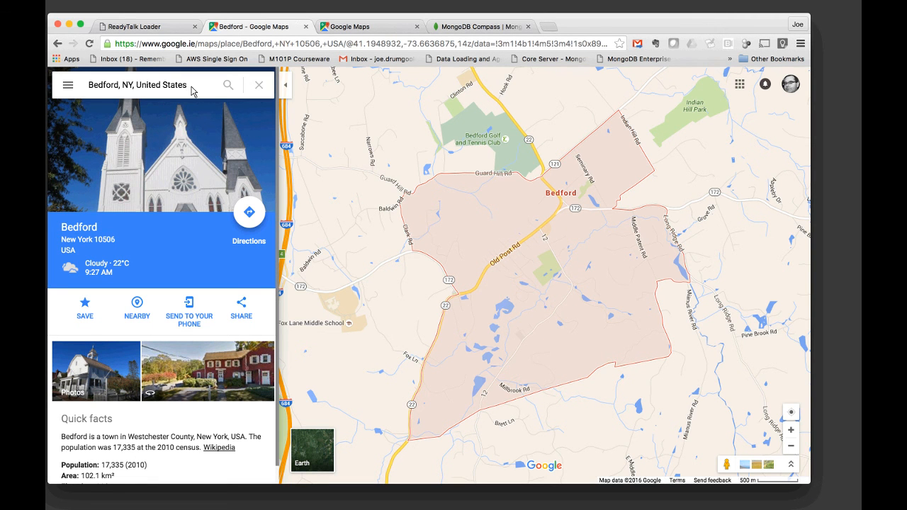
Search Google Maps for the coordinates 40.57, -73.98 off Coney Island.
{"action": "left_click", "coordinate": [193, 90]}
{"action": "key", "text": "ctrl+a"}
{"action": "type", "text": "40.57"}
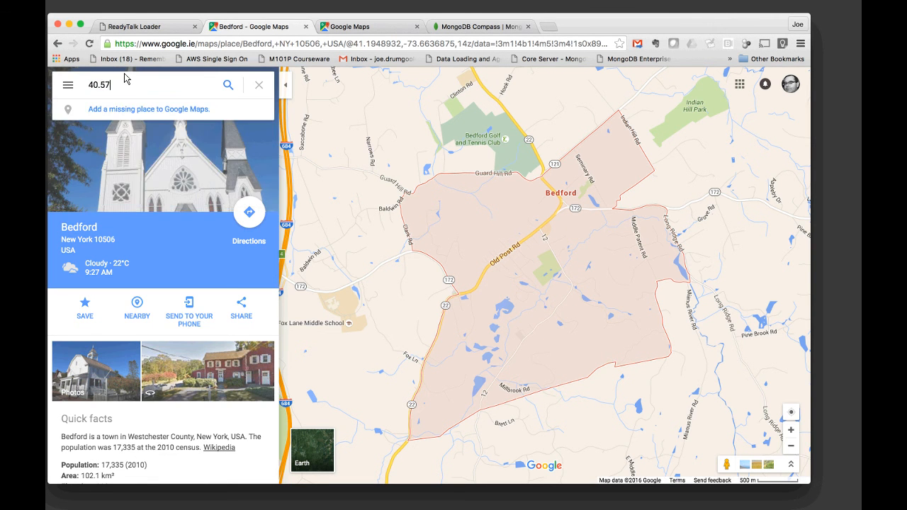
{"action": "type", "text": ", 73.90"}
{"action": "key", "text": "BackSpace"}
{"action": "type", "text": "8"}
{"action": "key", "text": "Return"}
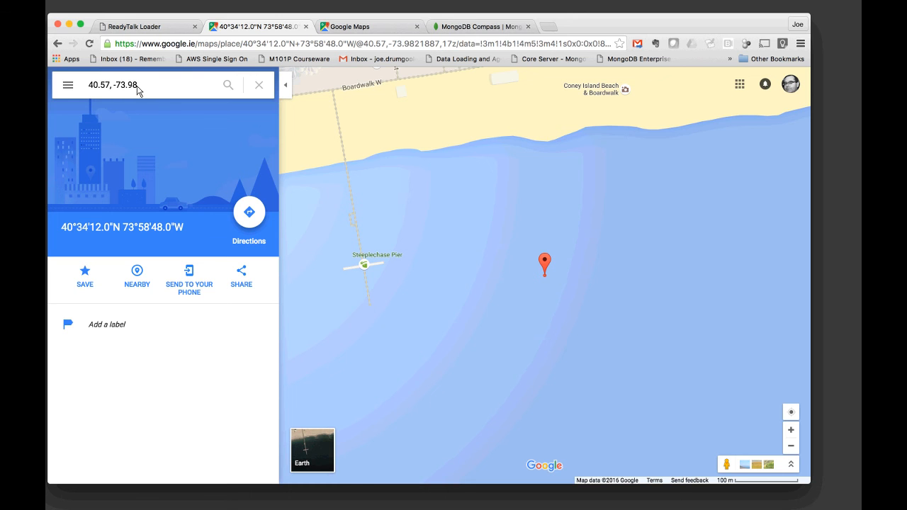
{"action": "left_click_drag", "start_coordinate": [156, 85], "coordinate": [76, 90]}
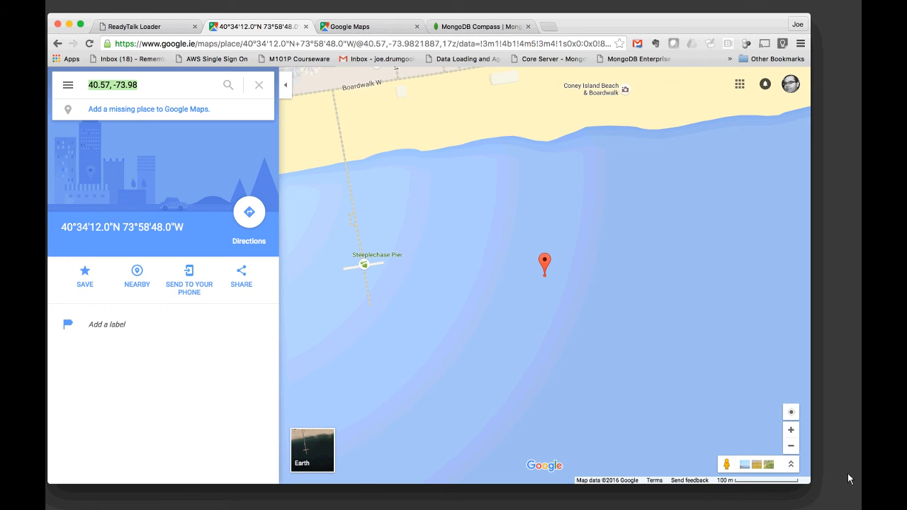
Pan the map north to bring Coney Island's streets into view.
{"action": "left_click_drag", "start_coordinate": [634, 321], "coordinate": [681, 489]}
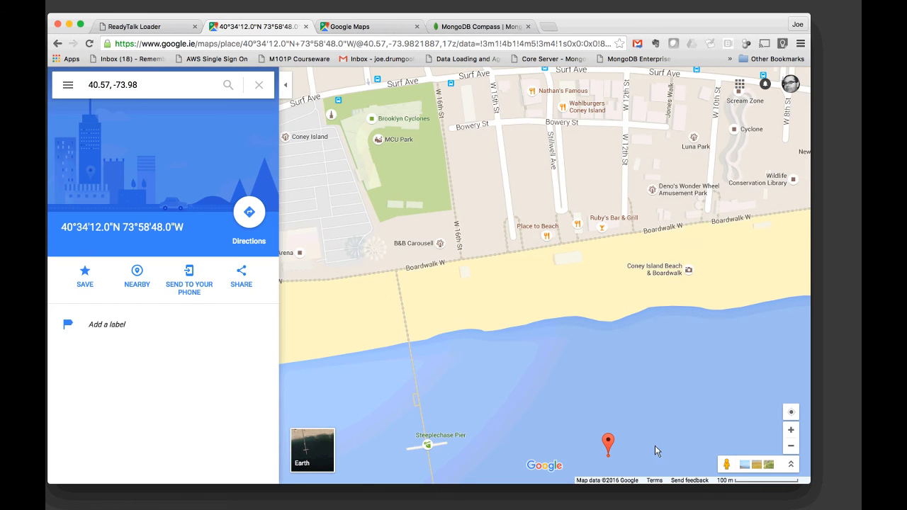
{"action": "left_click_drag", "start_coordinate": [543, 265], "coordinate": [538, 366]}
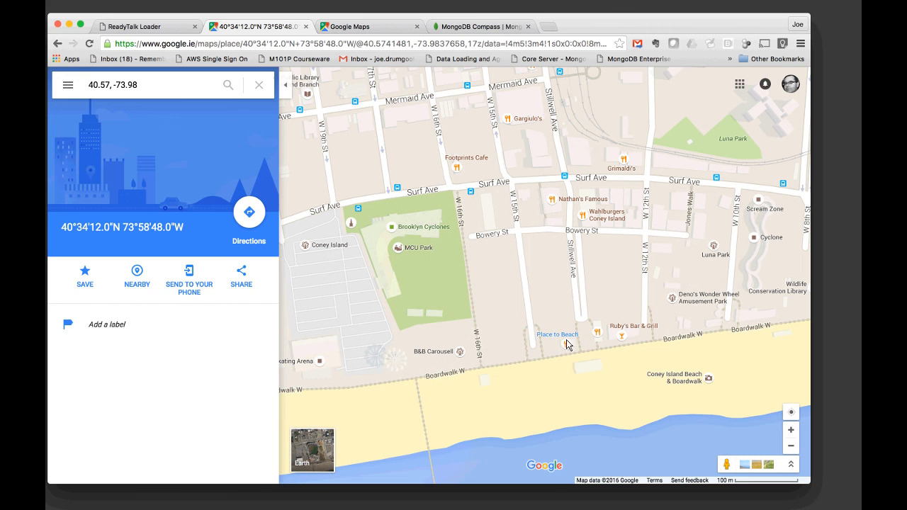
Use 'What's here?' by the boardwalk to get 3070 Stillwell Ave, Brooklyn, NY 11224.
{"action": "right_click", "coordinate": [565, 345]}
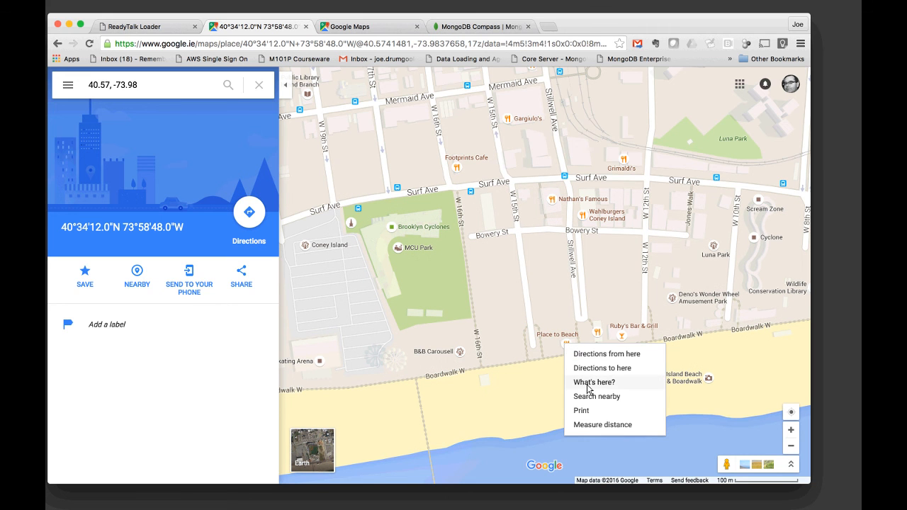
{"action": "left_click", "coordinate": [587, 384]}
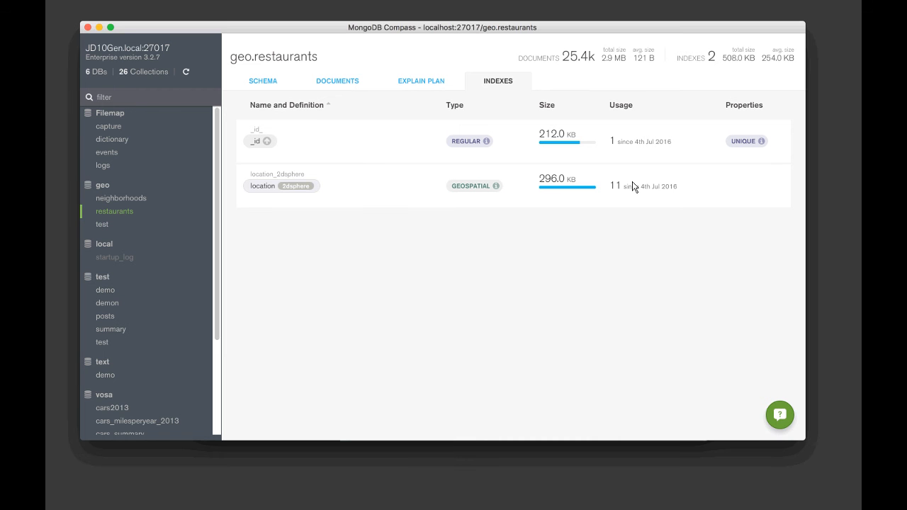
Compare neighborhoods and restaurants indexes, consult geospatial index help, and refocus Compass.
{"action": "left_click_drag", "start_coordinate": [229, 29], "coordinate": [232, 62]}
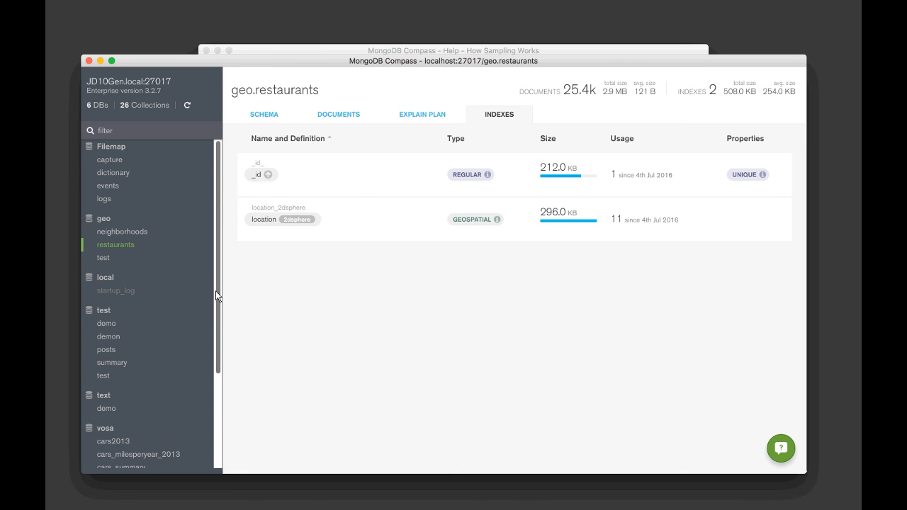
{"action": "scroll", "coordinate": [216, 290], "scroll_direction": "down", "scroll_amount": 5}
{"action": "scroll", "coordinate": [206, 292], "scroll_direction": "up", "scroll_amount": 5}
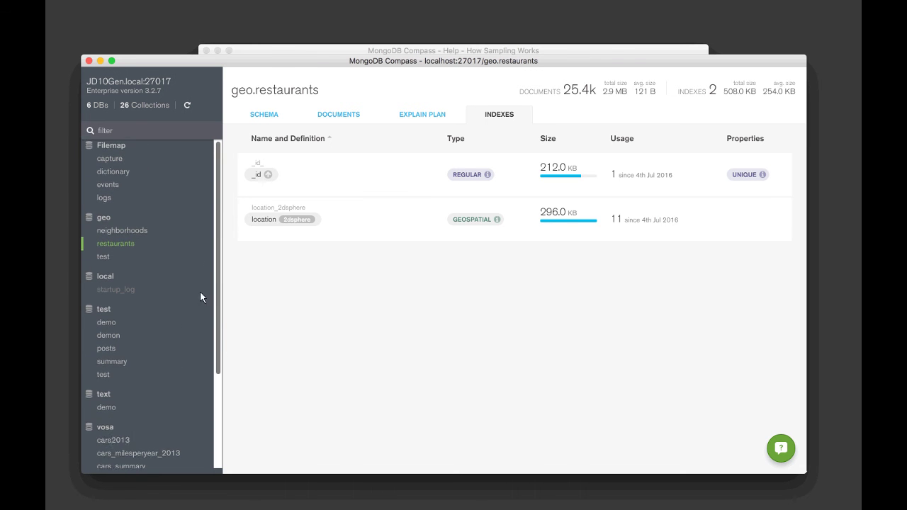
{"action": "left_click", "coordinate": [126, 231]}
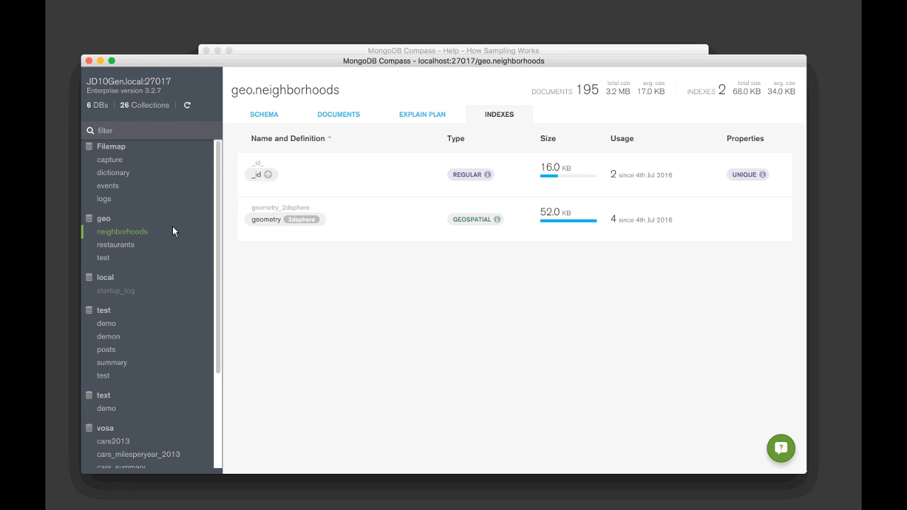
{"action": "left_click", "coordinate": [126, 245]}
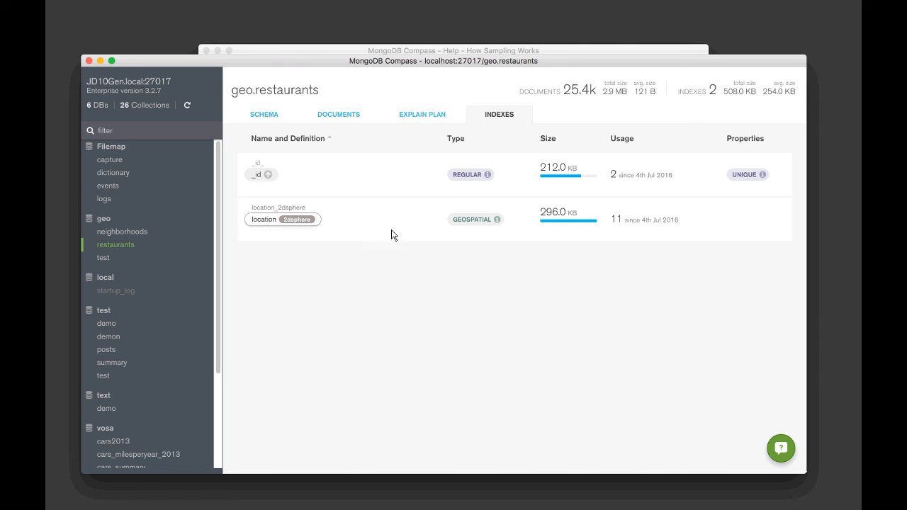
{"action": "left_click", "coordinate": [498, 219]}
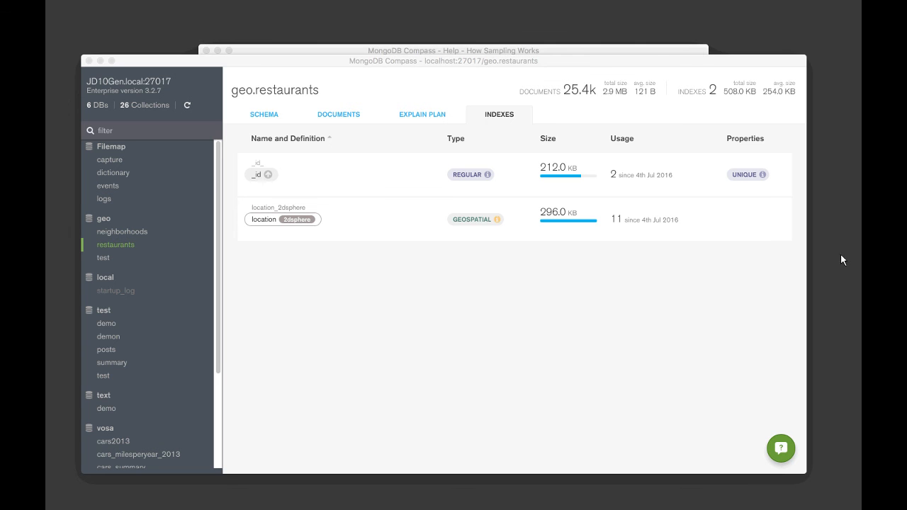
{"action": "left_click", "coordinate": [723, 261]}
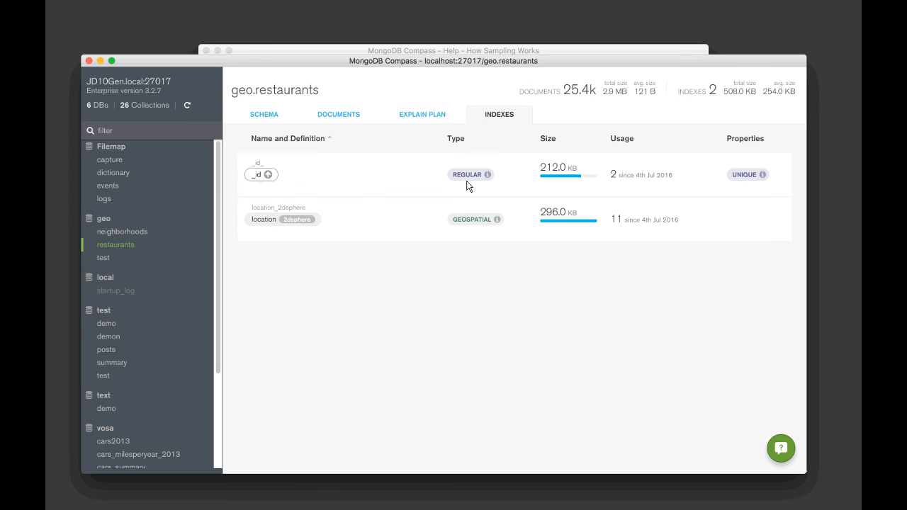
Show the geo.restaurants schema and zoom its location map toward New York.
{"action": "left_click", "coordinate": [269, 117]}
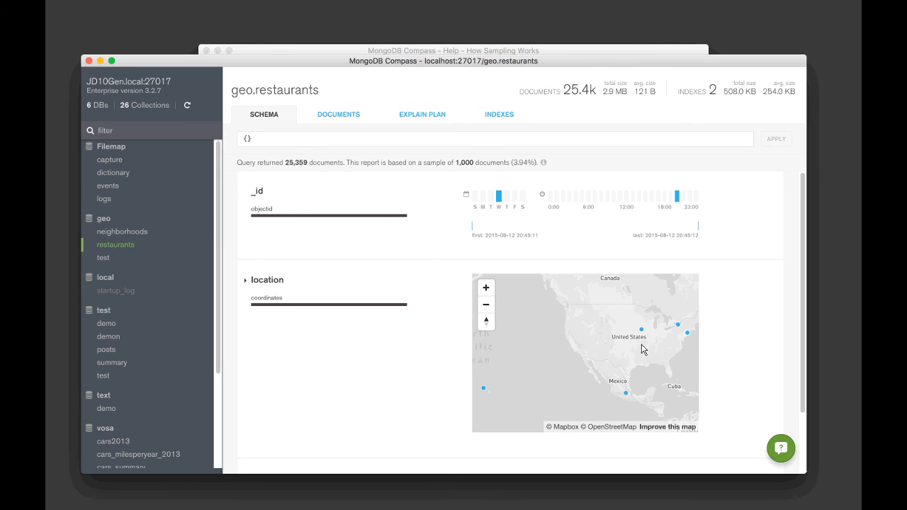
{"action": "left_click_drag", "start_coordinate": [626, 357], "coordinate": [567, 369]}
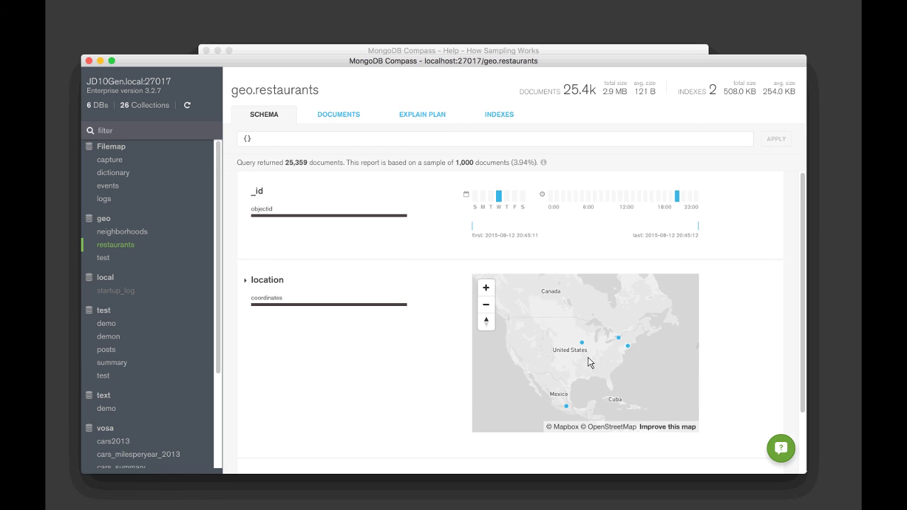
{"action": "left_click", "coordinate": [486, 288]}
{"action": "mouse_move", "coordinate": [616, 348]}
{"action": "left_mouse_down"}
{"action": "mouse_move", "coordinate": [503, 361]}
{"action": "mouse_move", "coordinate": [492, 394]}
{"action": "left_mouse_up"}
{"action": "left_click", "coordinate": [486, 288]}
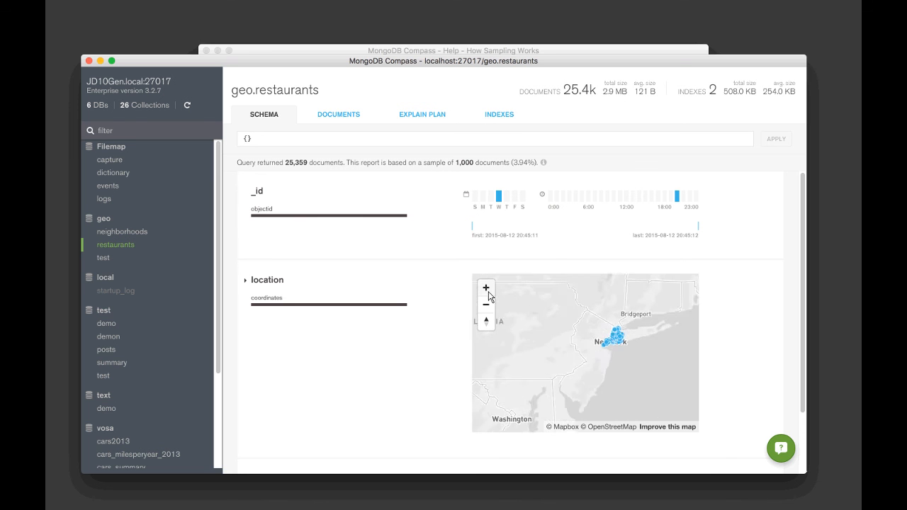
{"action": "left_click_drag", "start_coordinate": [560, 340], "coordinate": [510, 368]}
Zoom further in and centre the map on the New York City restaurant cluster.
{"action": "left_click", "coordinate": [486, 288]}
{"action": "left_click", "coordinate": [486, 289]}
{"action": "left_click_drag", "start_coordinate": [595, 342], "coordinate": [628, 347]}
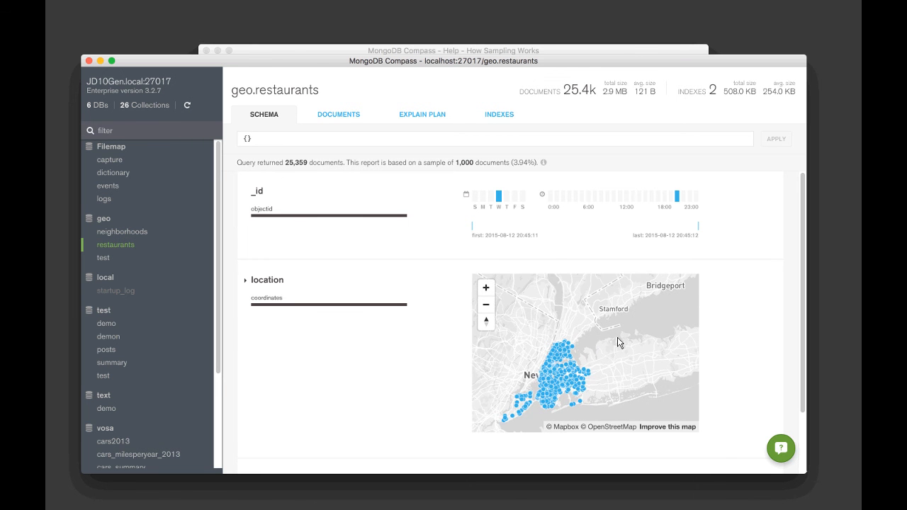
{"action": "left_click", "coordinate": [486, 289]}
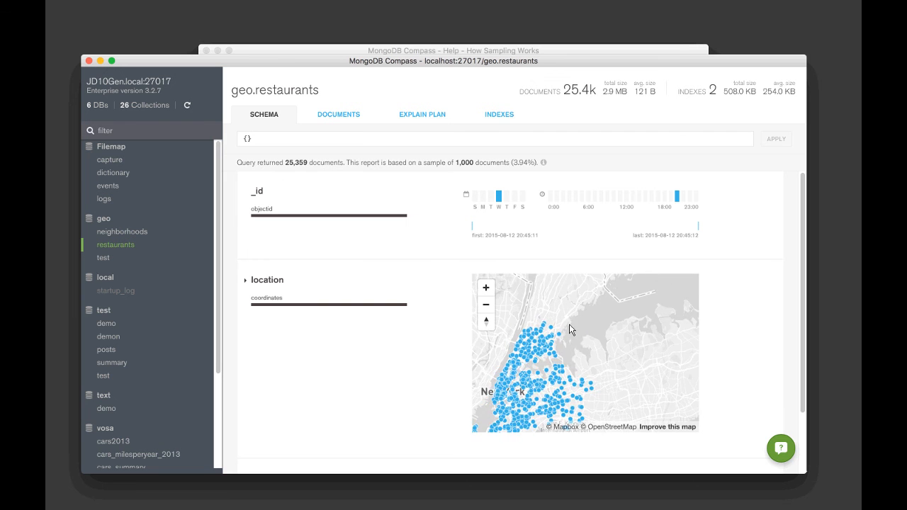
{"action": "left_click_drag", "start_coordinate": [645, 301], "coordinate": [609, 312]}
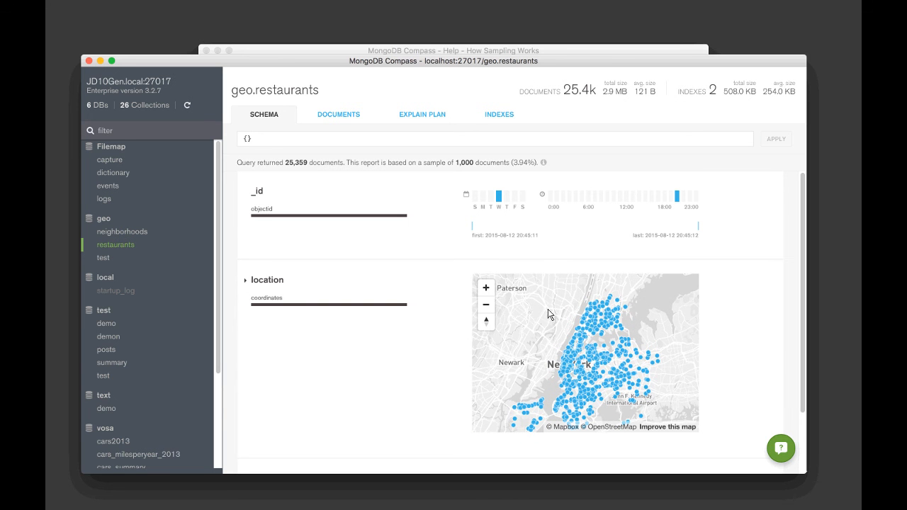
{"action": "mouse_move", "coordinate": [551, 332]}
{"action": "left_mouse_down"}
{"action": "mouse_move", "coordinate": [536, 304]}
{"action": "mouse_move", "coordinate": [534, 353]}
{"action": "left_mouse_up"}
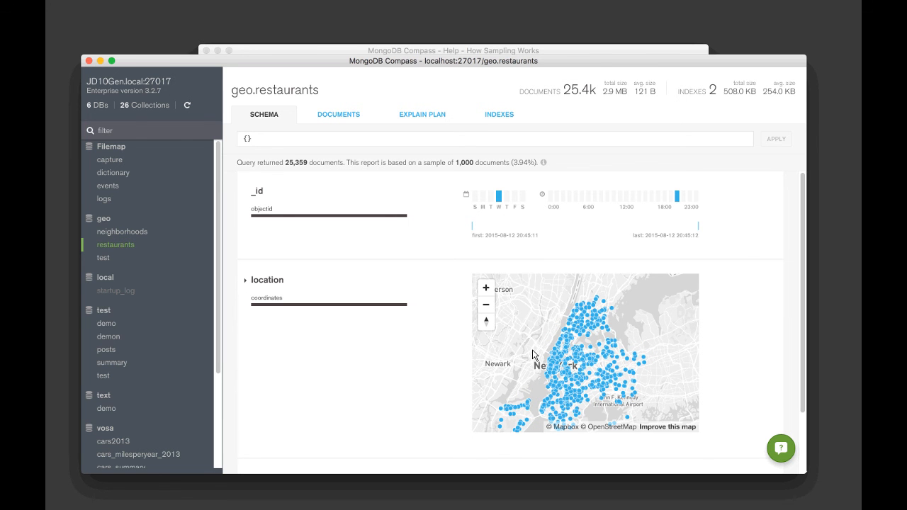
{"action": "left_click_drag", "start_coordinate": [666, 390], "coordinate": [671, 354]}
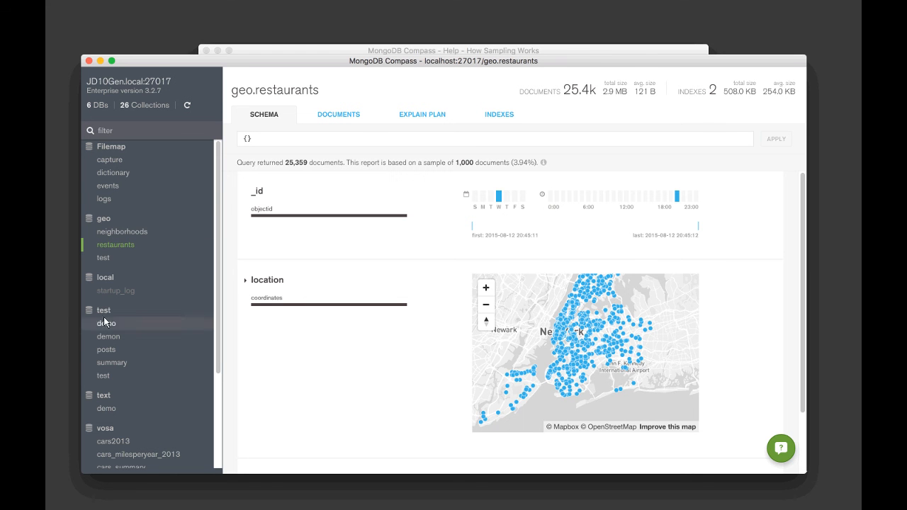
{"action": "left_click_drag", "start_coordinate": [221, 367], "coordinate": [221, 453]}
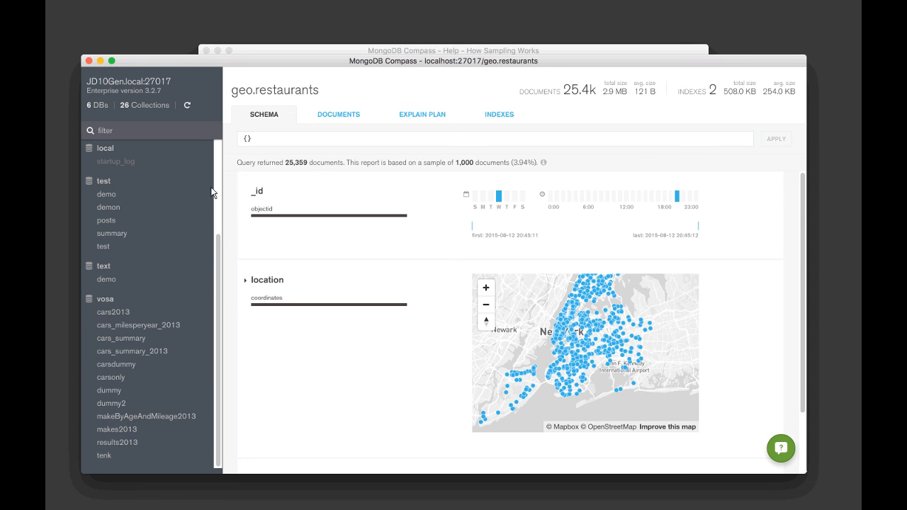
{"action": "left_click_drag", "start_coordinate": [216, 223], "coordinate": [217, 134]}
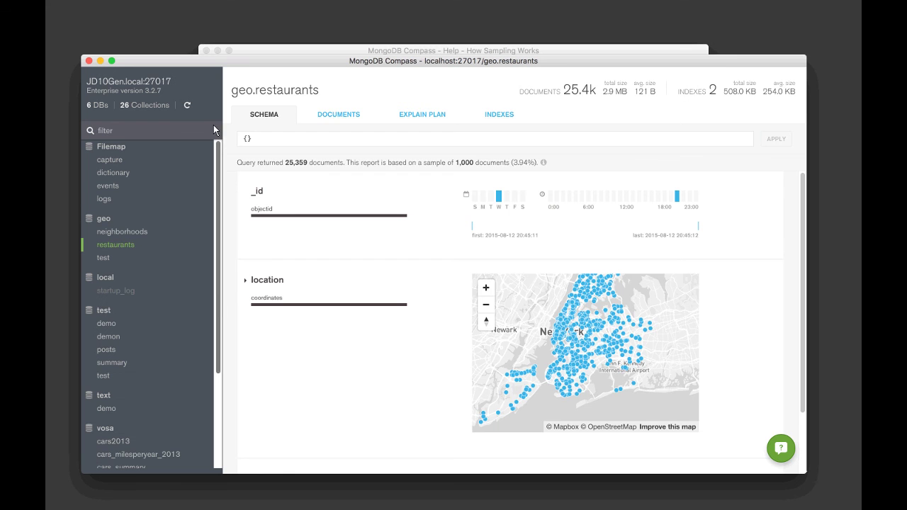
Review the documents, explain plan (25,359 examined, no index) and the two indexes of geo.restaurants.
{"action": "left_click", "coordinate": [344, 115]}
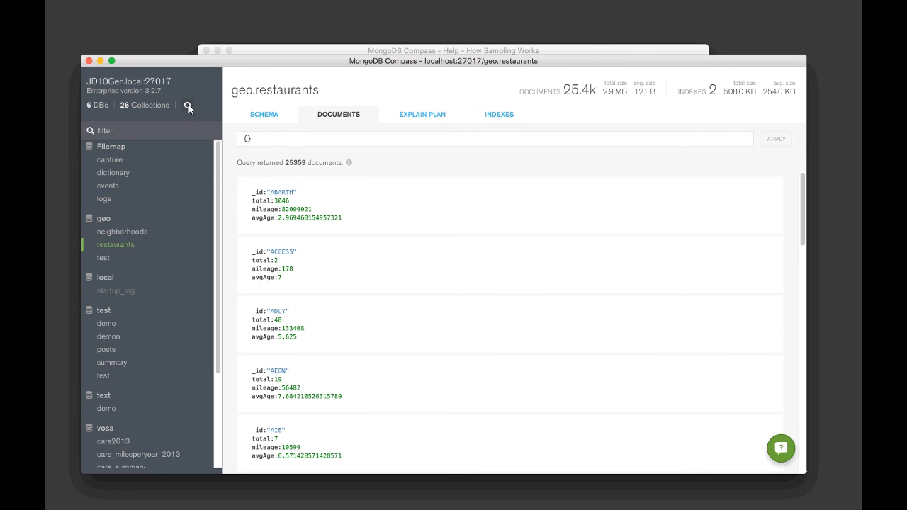
{"action": "left_click", "coordinate": [264, 114]}
{"action": "left_click", "coordinate": [338, 114]}
{"action": "left_click", "coordinate": [422, 114]}
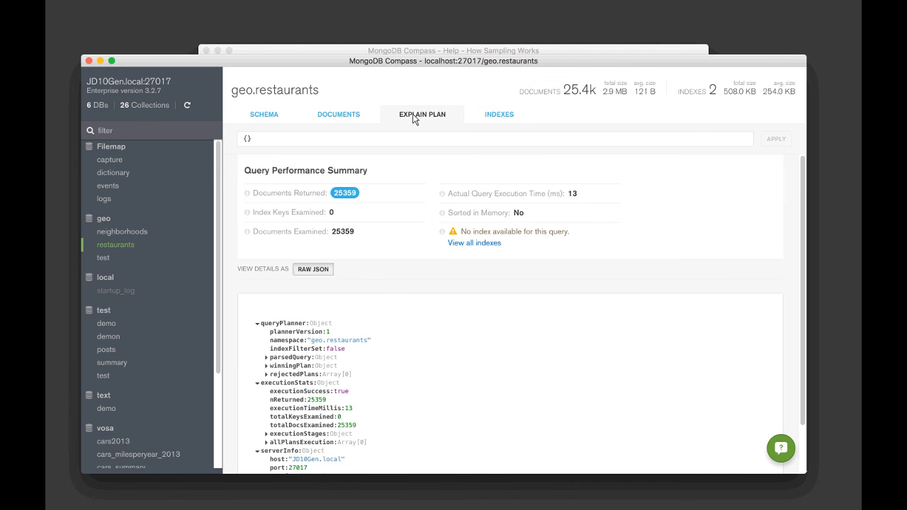
{"action": "left_click", "coordinate": [499, 116]}
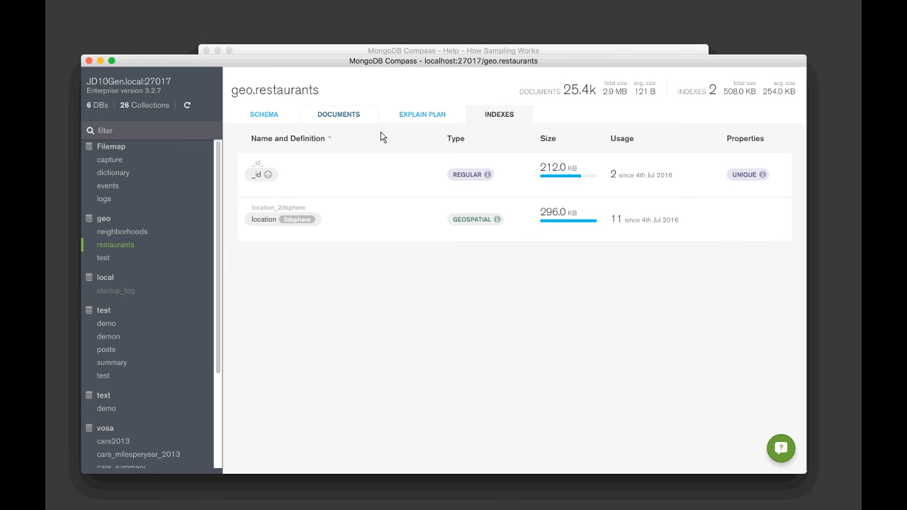